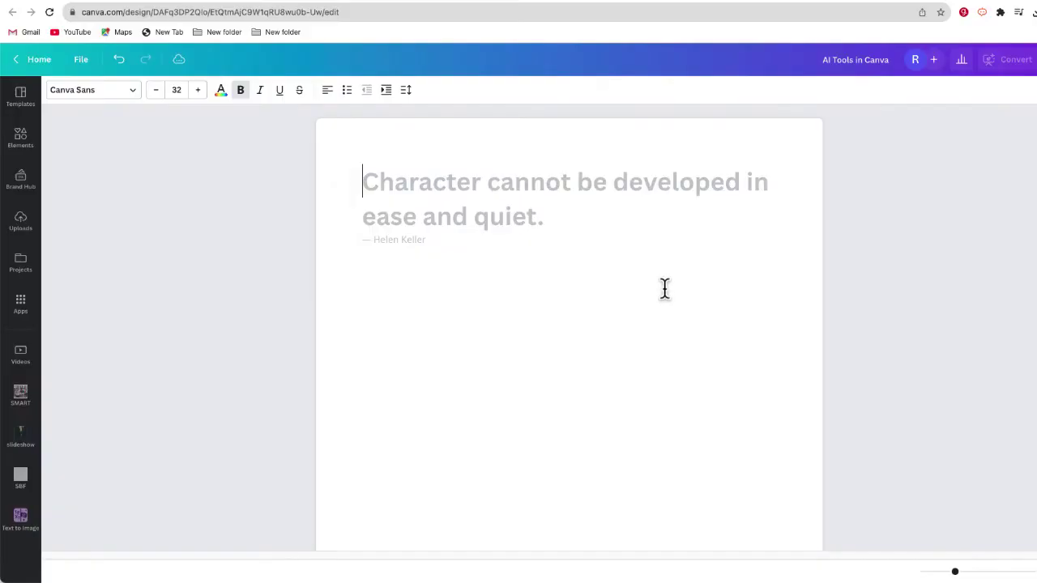
Step: Generate a Magic Write outline from the pasted prompt, corrected to read 'slide based presentation'
{"action": "left_click", "coordinate": [348, 180]}
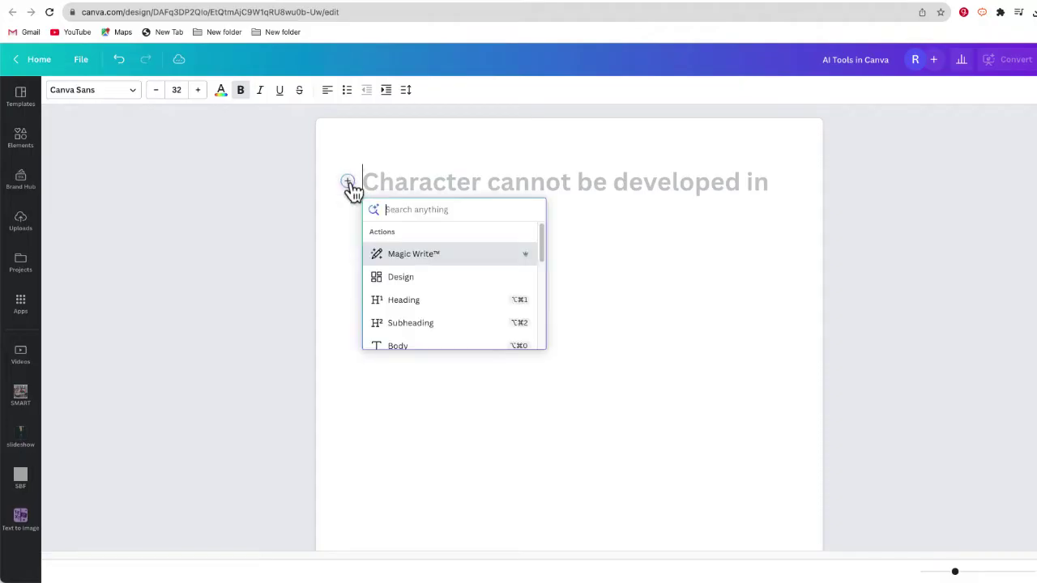
{"action": "left_click", "coordinate": [419, 254]}
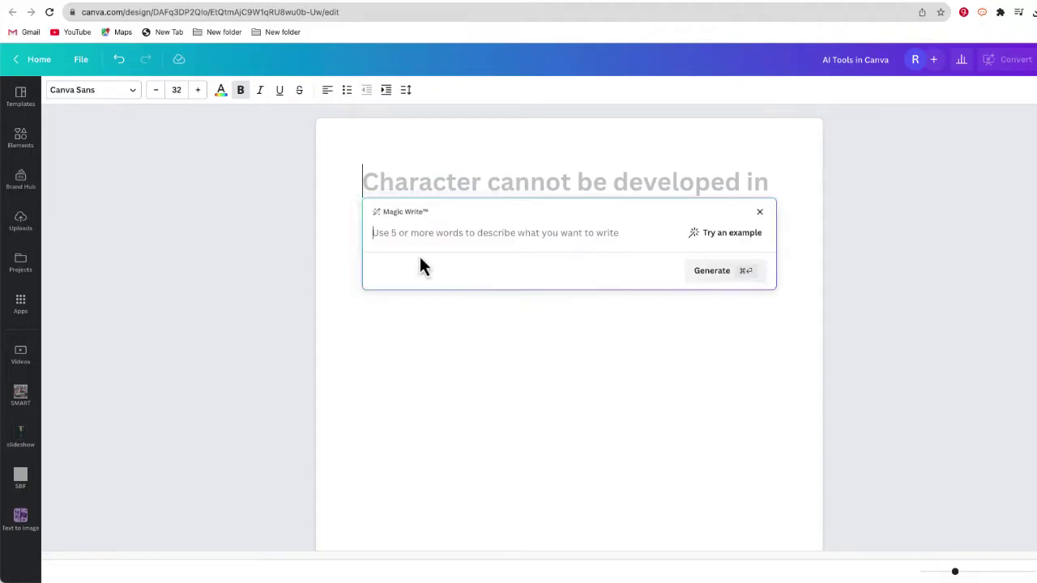
{"action": "type", "text": "Write a presentation on the benefits of using AI to Learn"}
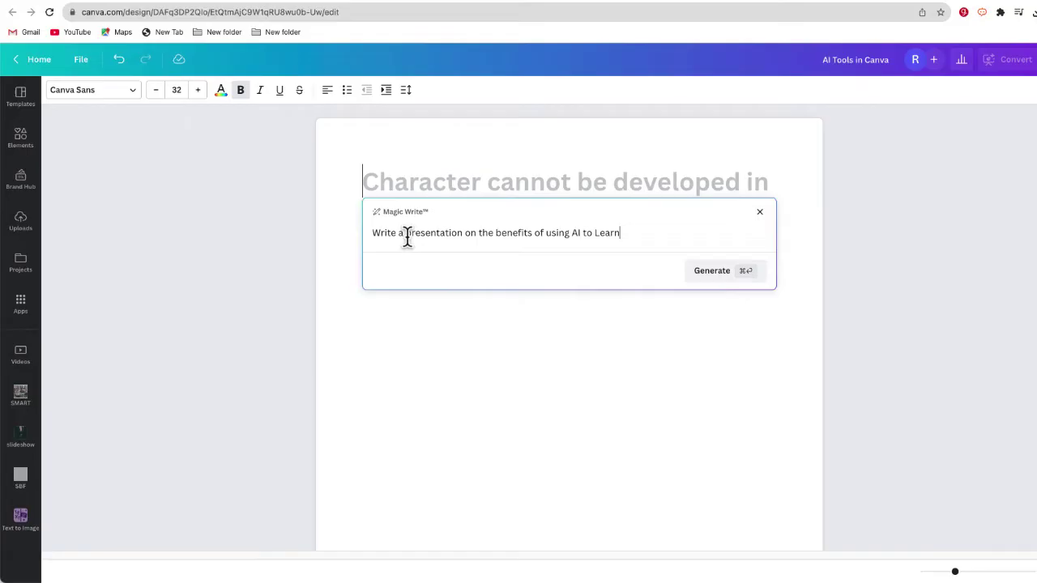
{"action": "left_click", "coordinate": [403, 233]}
{"action": "type", "text": "slide base"}
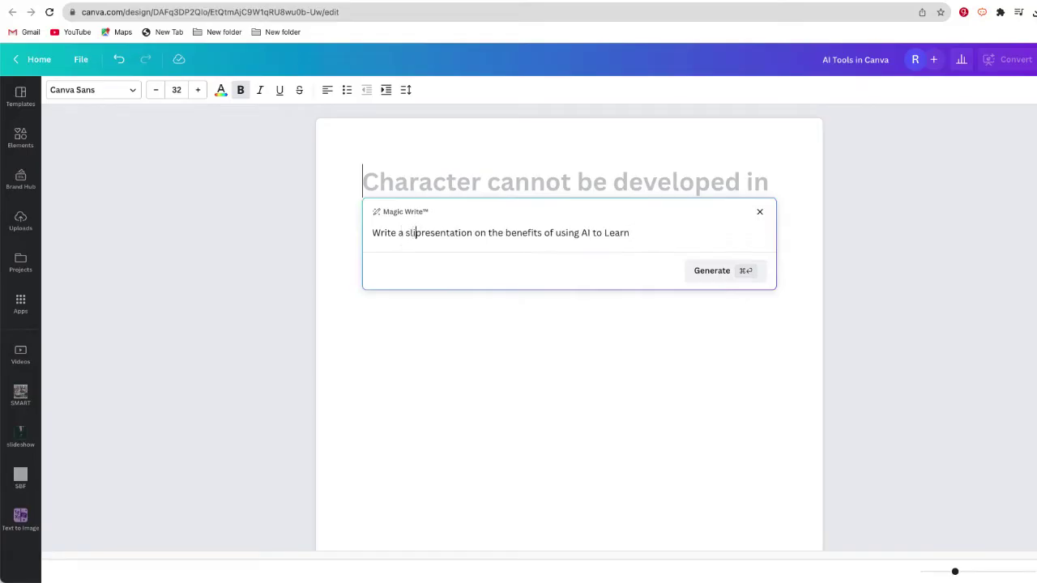
{"action": "type", "text": "ed"}
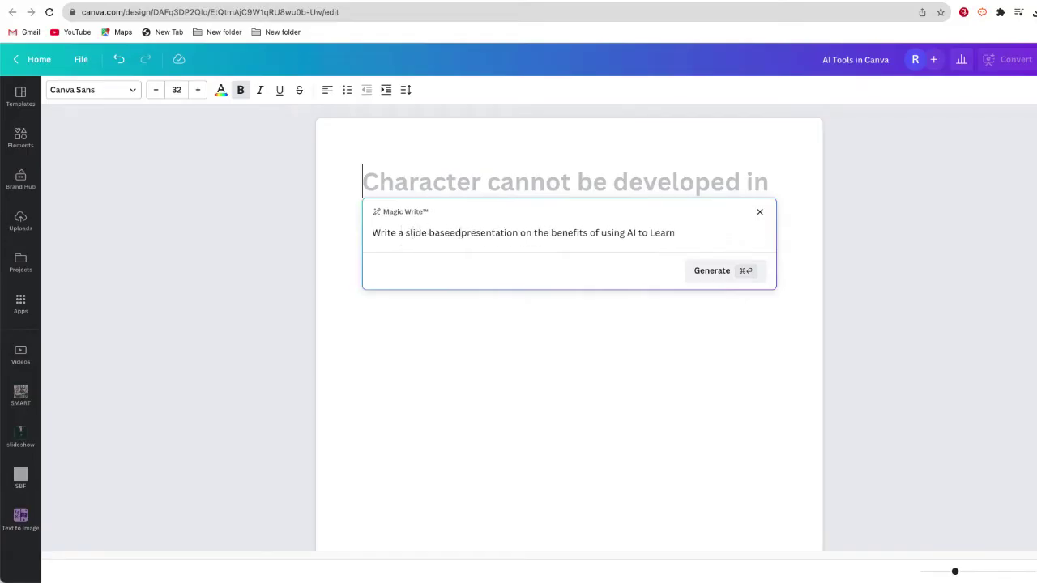
{"action": "key", "text": "BackSpace"}
{"action": "key", "text": "BackSpace"}
{"action": "type", "text": "d"}
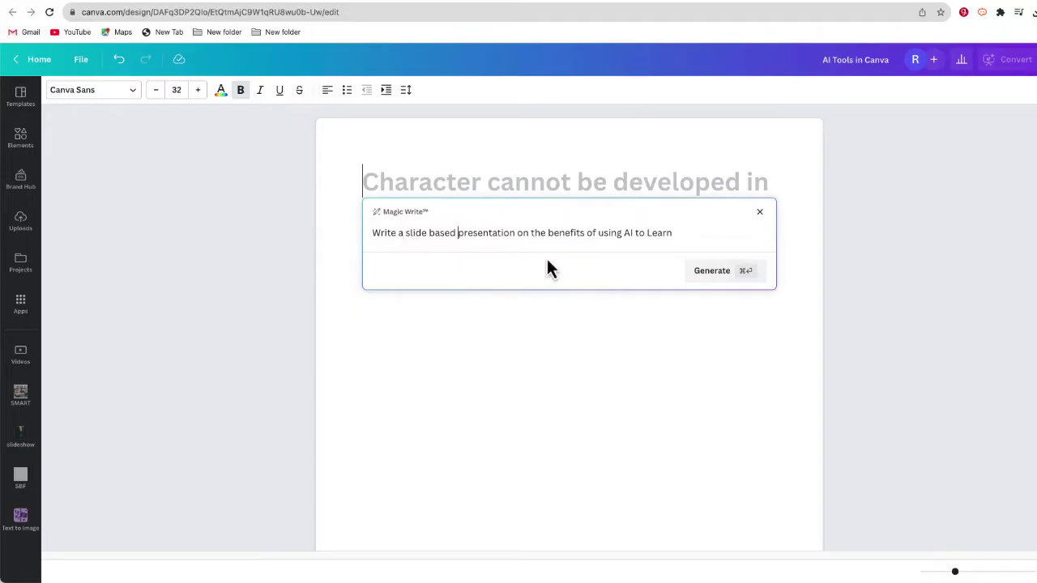
{"action": "left_click", "coordinate": [719, 285]}
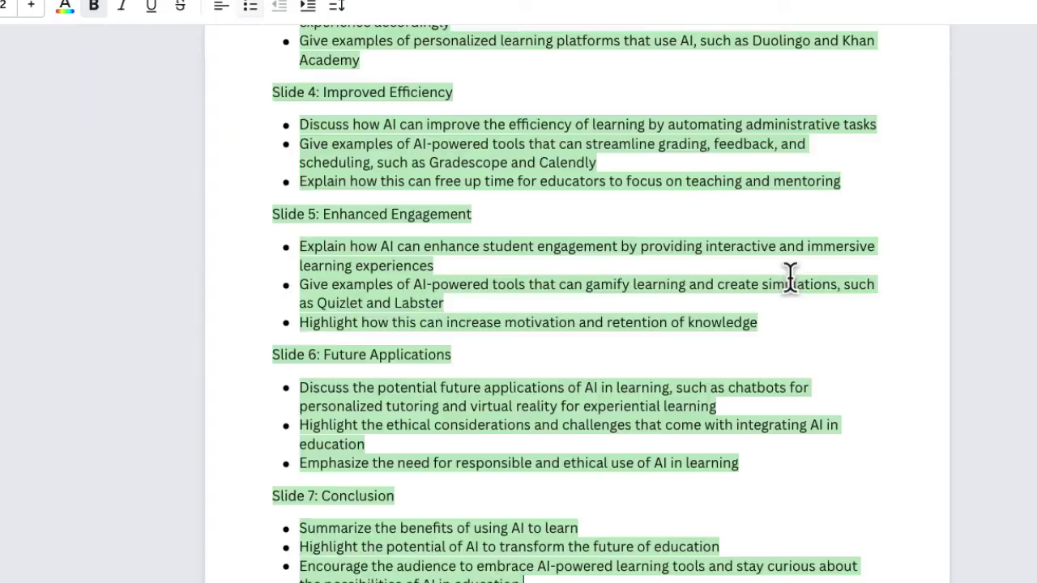
Step: Scroll back up through the generated seven-slide outline and deselect its text
{"action": "scroll", "coordinate": [471, 231], "scroll_direction": "up", "scroll_amount": 3}
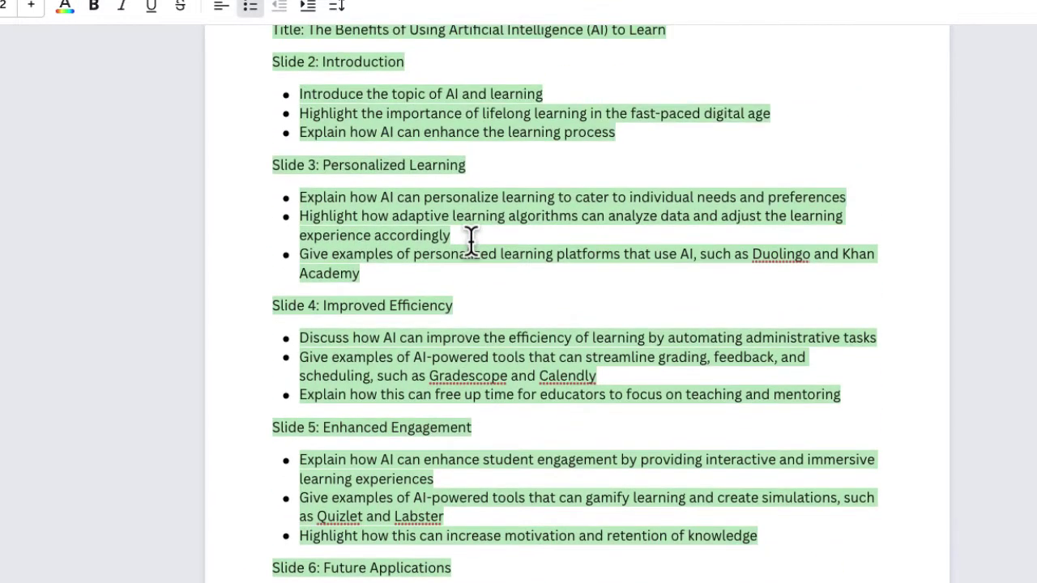
{"action": "scroll", "coordinate": [470, 250], "scroll_direction": "up", "scroll_amount": 3}
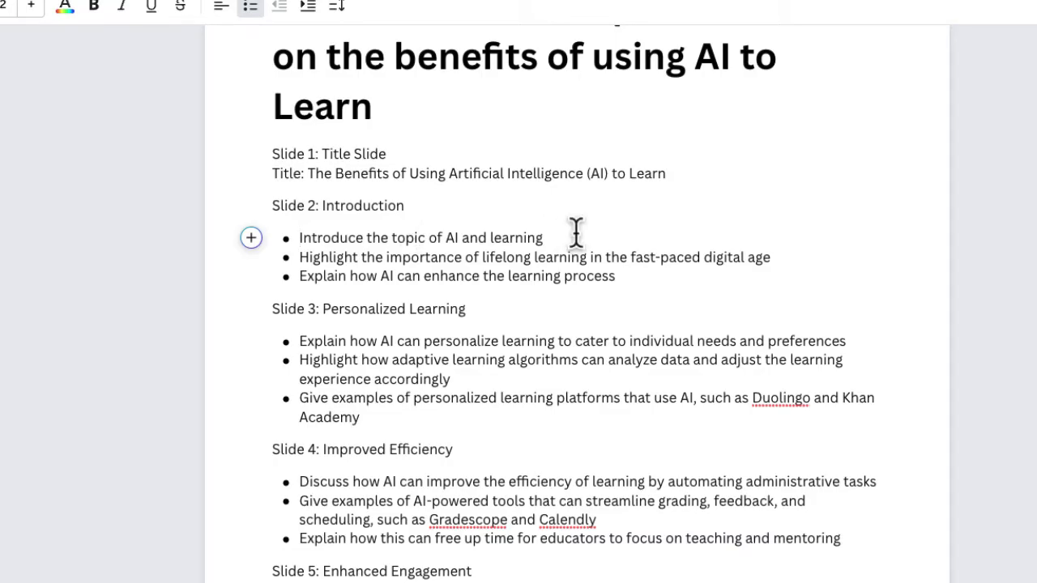
{"action": "scroll", "coordinate": [567, 229], "scroll_direction": "up", "scroll_amount": 1}
{"action": "left_click_drag", "start_coordinate": [276, 166], "coordinate": [408, 341]}
{"action": "left_click", "coordinate": [414, 343]}
{"action": "scroll", "coordinate": [414, 340], "scroll_direction": "up", "scroll_amount": 2}
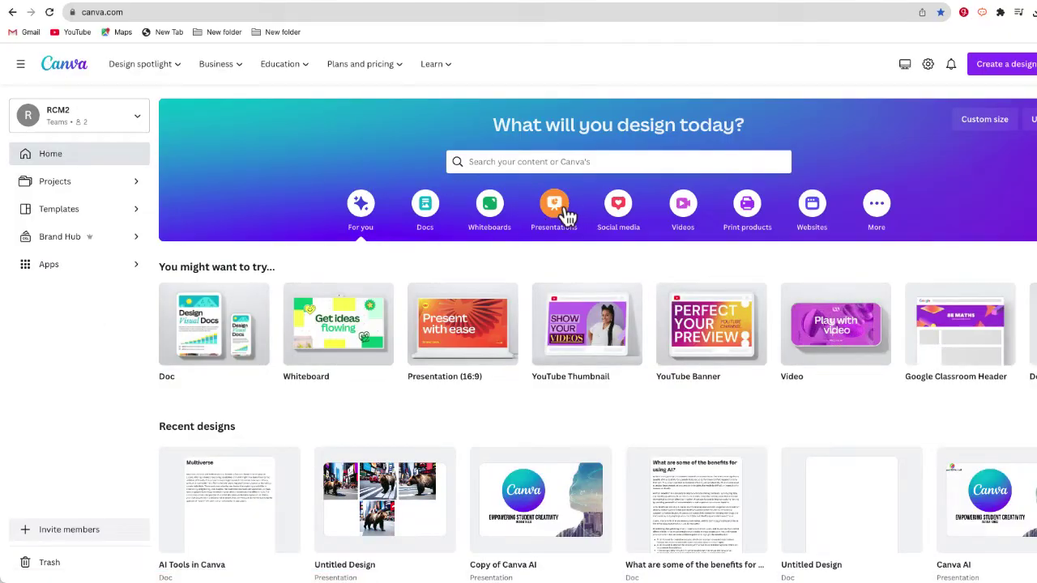
Step: Create a blank Presentation (16:9) design from the Presentations category
{"action": "left_click", "coordinate": [565, 214]}
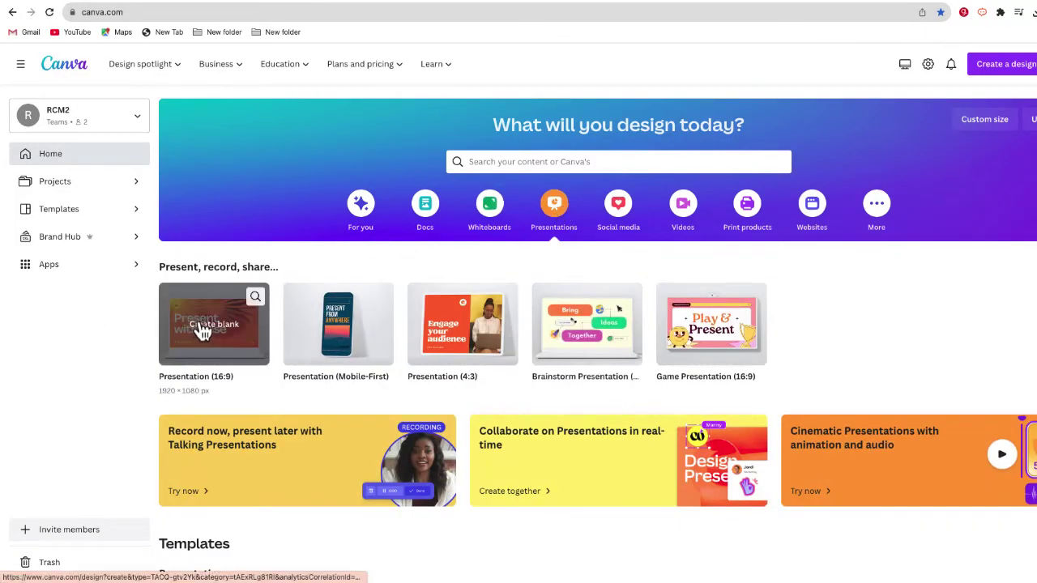
{"action": "left_click", "coordinate": [226, 340]}
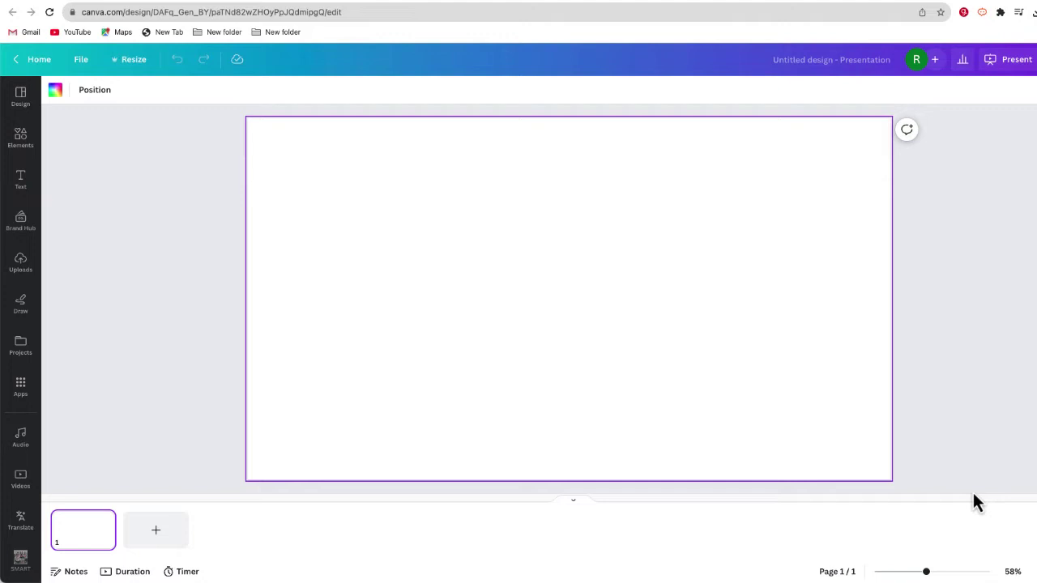
Step: Run Magic Design from the Canva Assistant with the pasted AI-for-learning presentation prompt
{"action": "left_click", "coordinate": [1010, 480]}
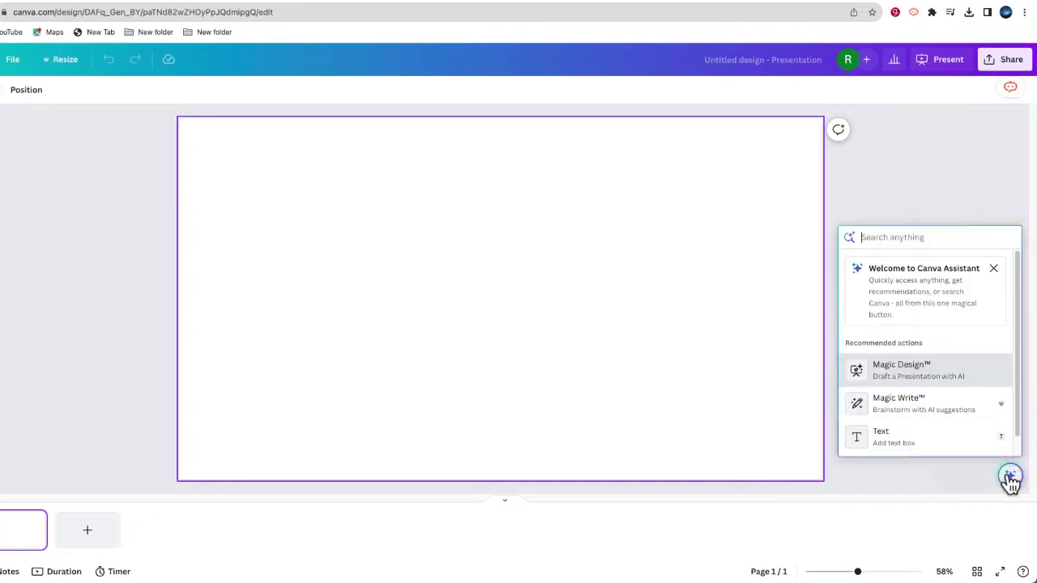
{"action": "left_click", "coordinate": [988, 371]}
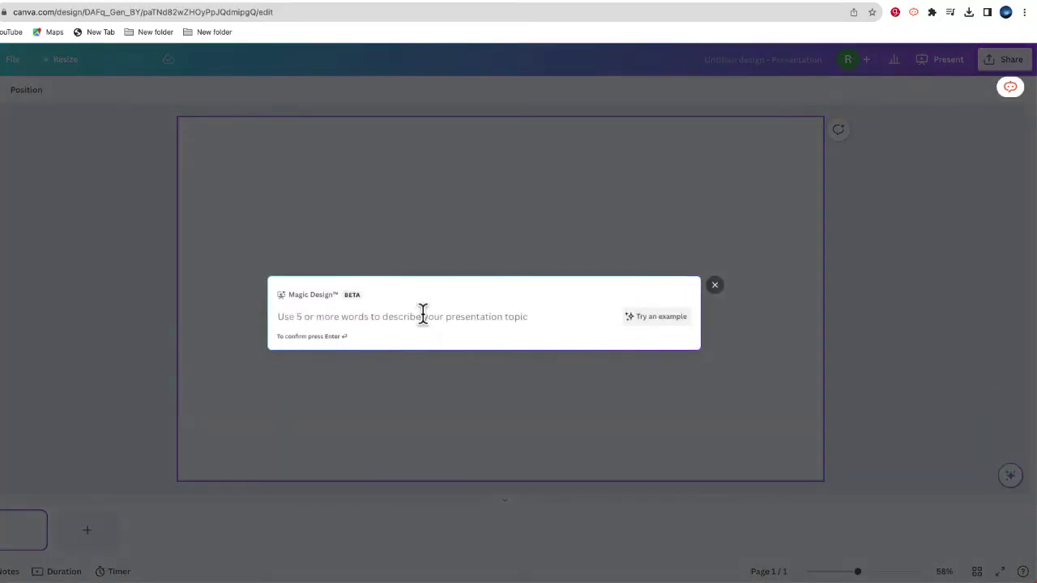
{"action": "type", "text": "Write a presentation on the benefits of using AI to Learn"}
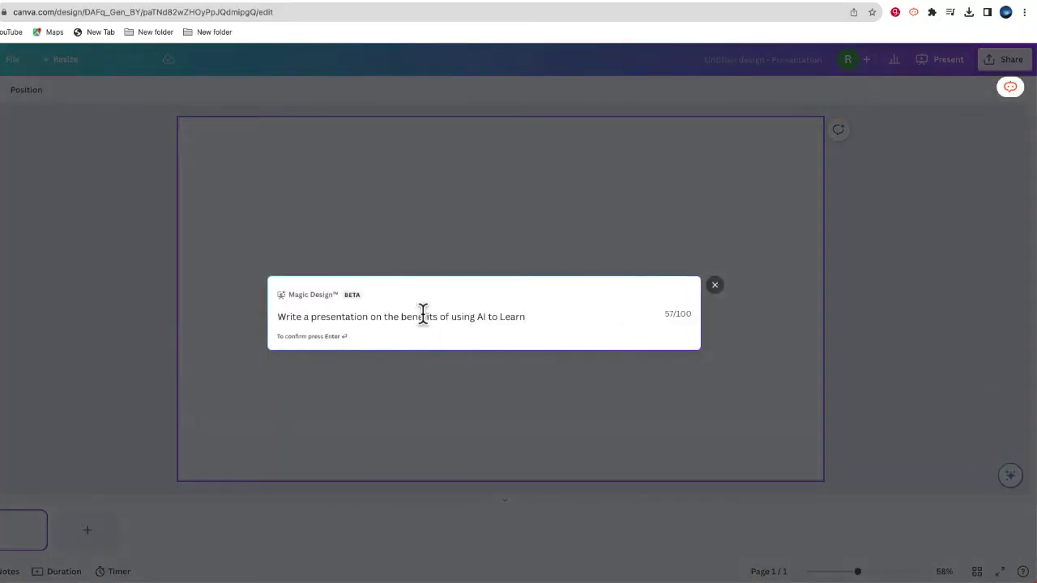
{"action": "key", "text": "Return"}
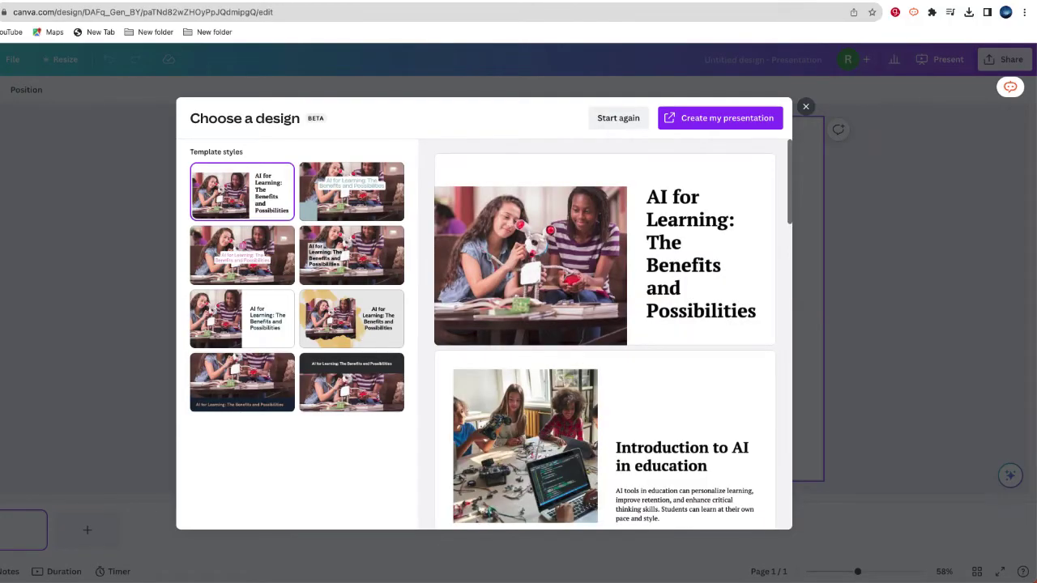
Step: Preview the second, fourth, third, yellow brush-stroke and dark-header template styles
{"action": "left_click", "coordinate": [332, 212]}
{"action": "left_click", "coordinate": [335, 268]}
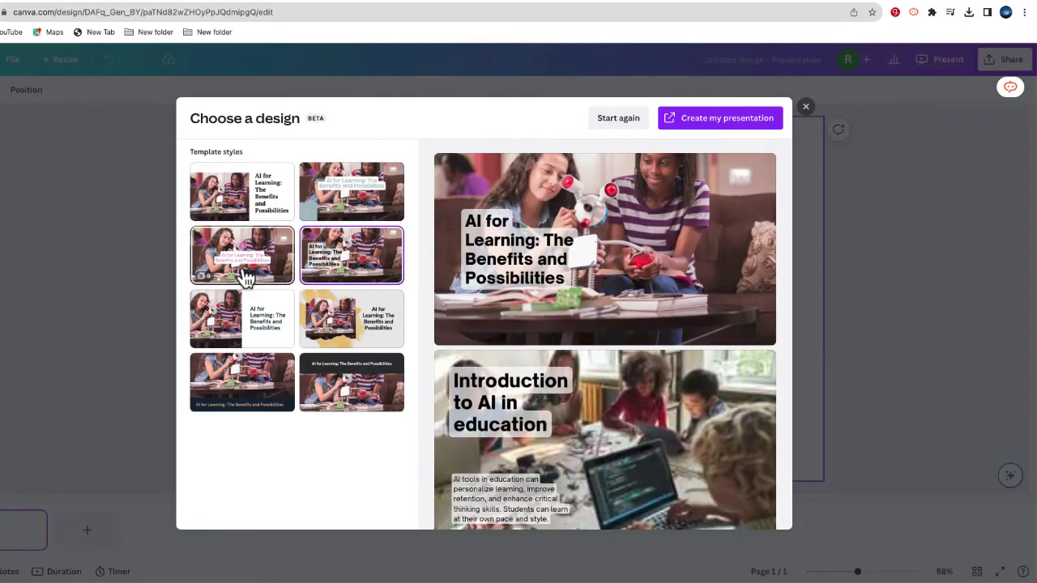
{"action": "left_click", "coordinate": [246, 278]}
{"action": "left_click", "coordinate": [326, 315]}
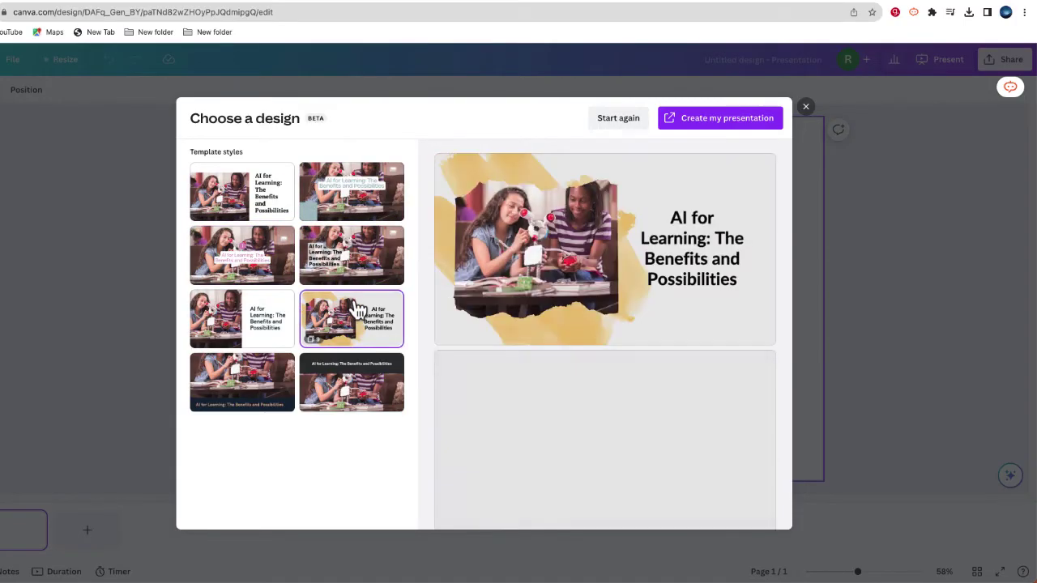
{"action": "left_click", "coordinate": [352, 381]}
Step: Pick the text-over-photo style, scroll its preview, and create the presentation
{"action": "left_click", "coordinate": [359, 263]}
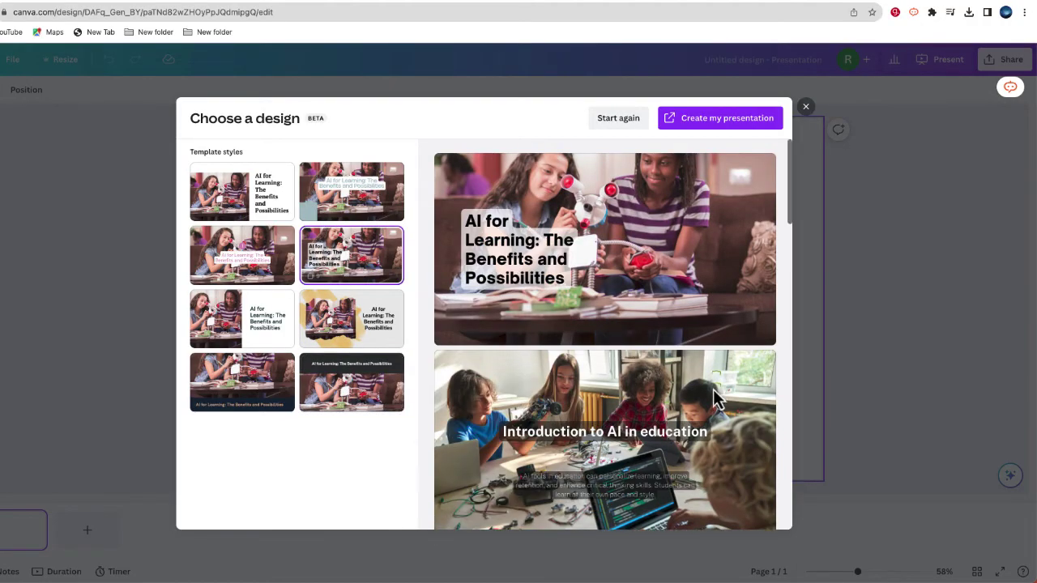
{"action": "scroll", "coordinate": [710, 384], "scroll_direction": "down", "scroll_amount": 3}
{"action": "scroll", "coordinate": [710, 382], "scroll_direction": "down", "scroll_amount": 5}
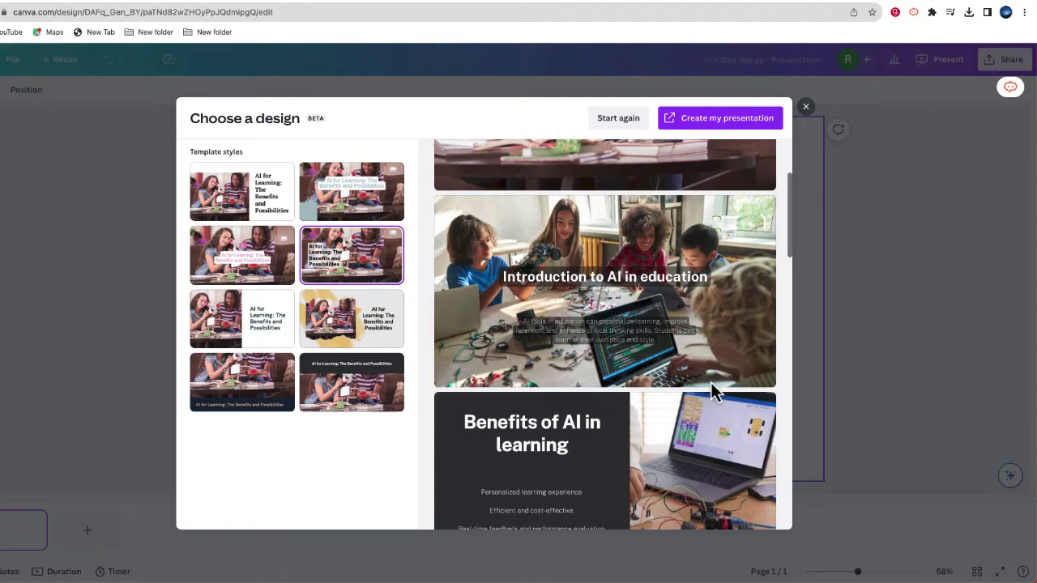
{"action": "scroll", "coordinate": [710, 392], "scroll_direction": "down", "scroll_amount": 3}
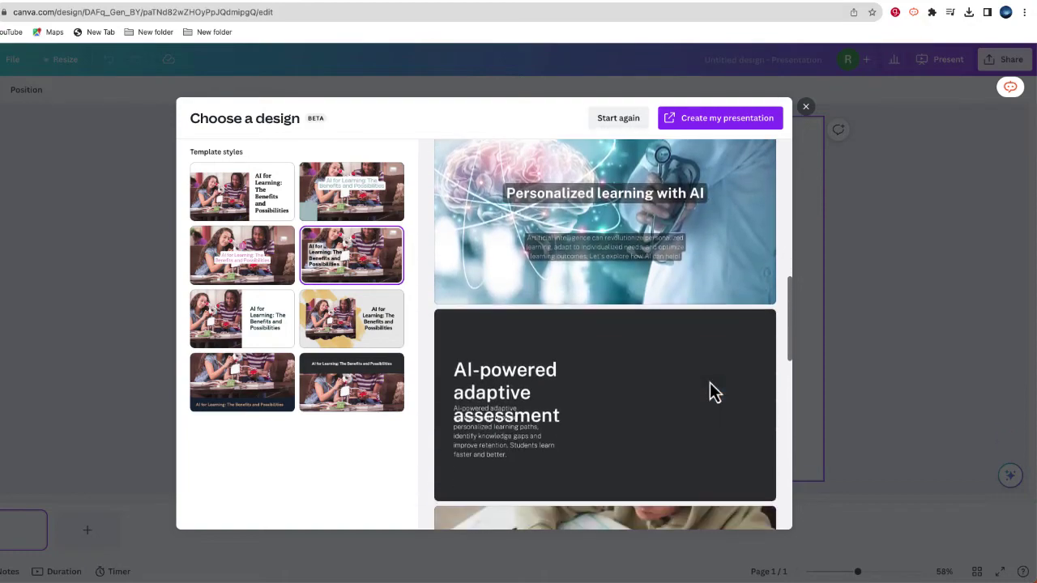
{"action": "scroll", "coordinate": [709, 392], "scroll_direction": "up", "scroll_amount": 10}
{"action": "left_click", "coordinate": [732, 117]}
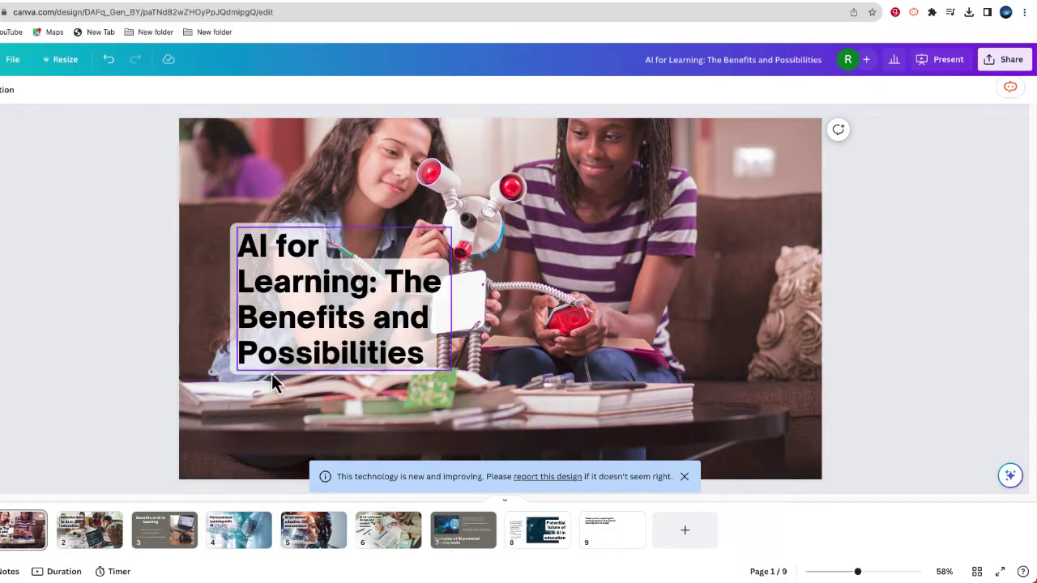
Step: Browse slides 2 through 8 of the deck, then return to the title slide
{"action": "left_click", "coordinate": [95, 538]}
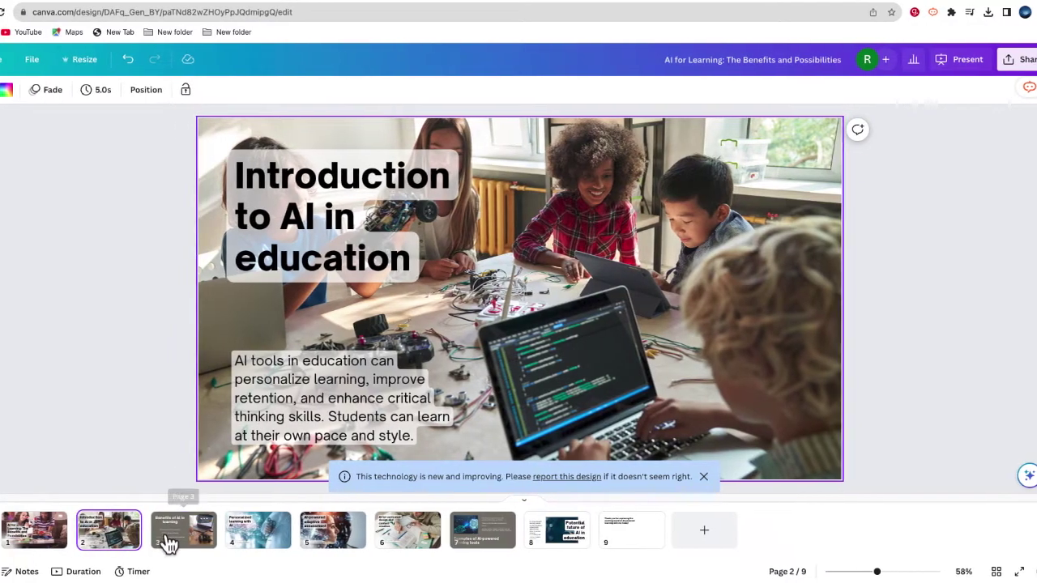
{"action": "left_click", "coordinate": [150, 539]}
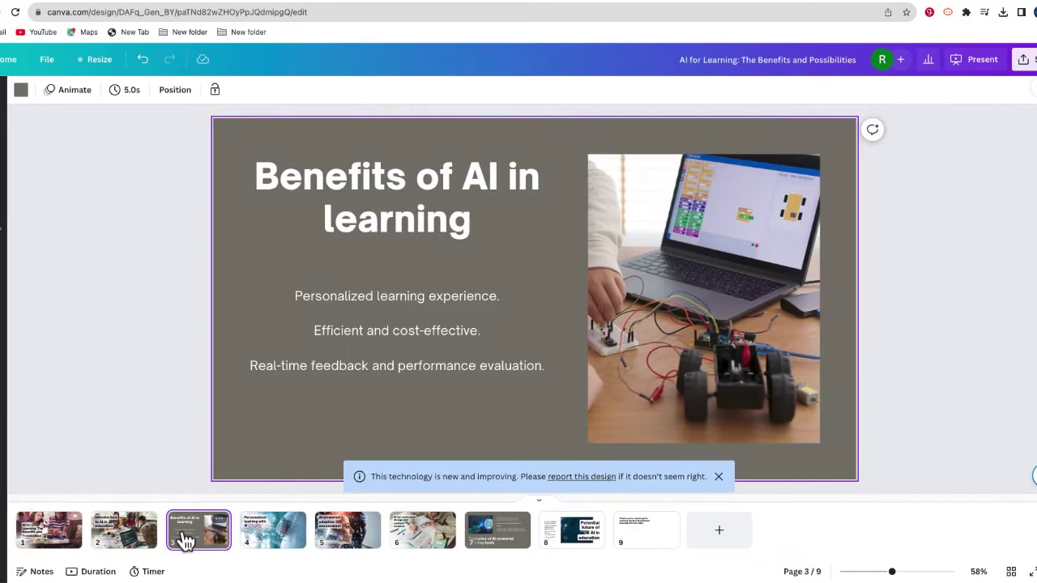
{"action": "left_click", "coordinate": [276, 547]}
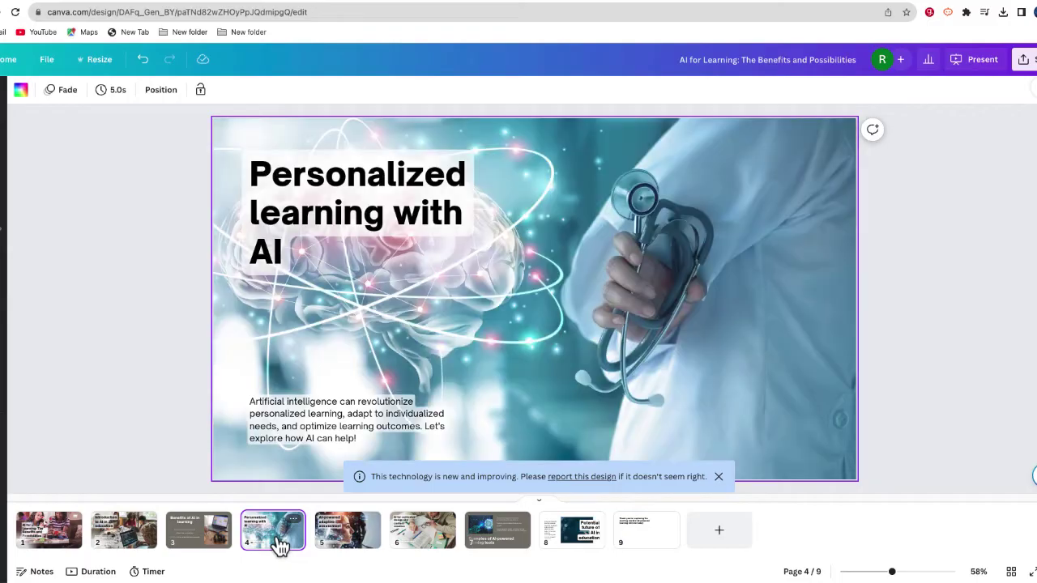
{"action": "left_click", "coordinate": [347, 537]}
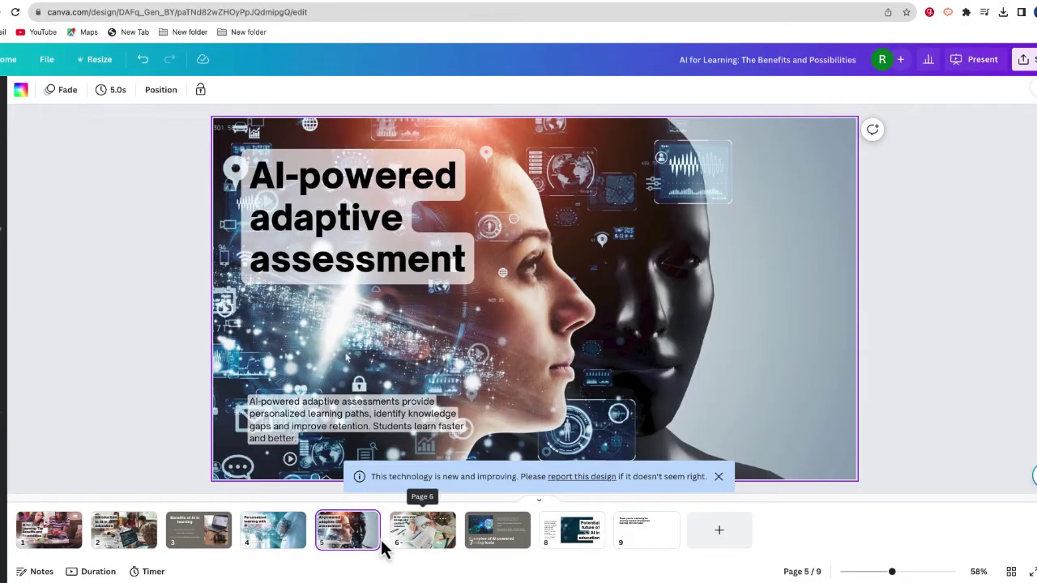
{"action": "left_click", "coordinate": [406, 549]}
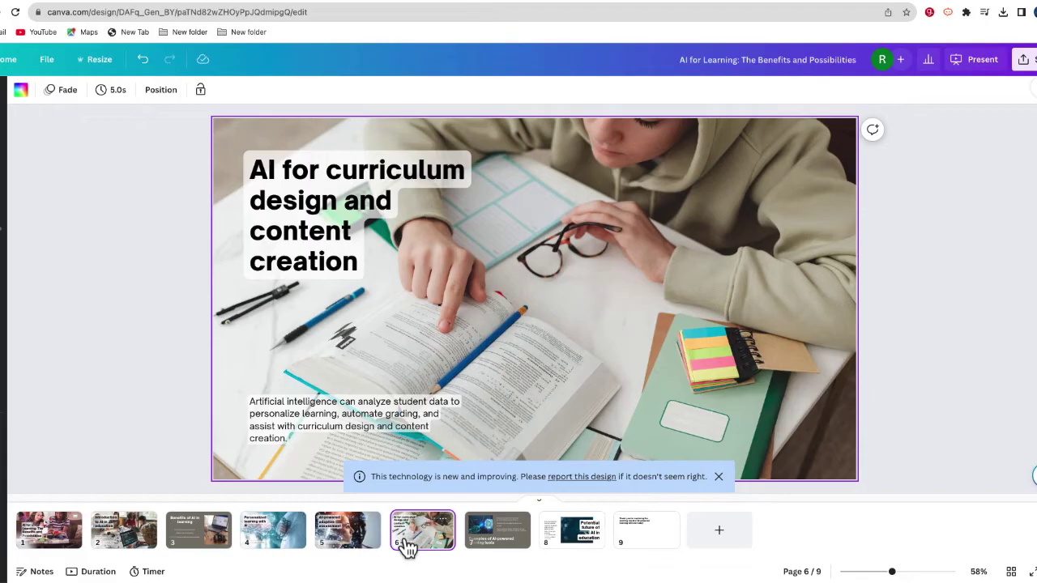
{"action": "left_click", "coordinate": [502, 543]}
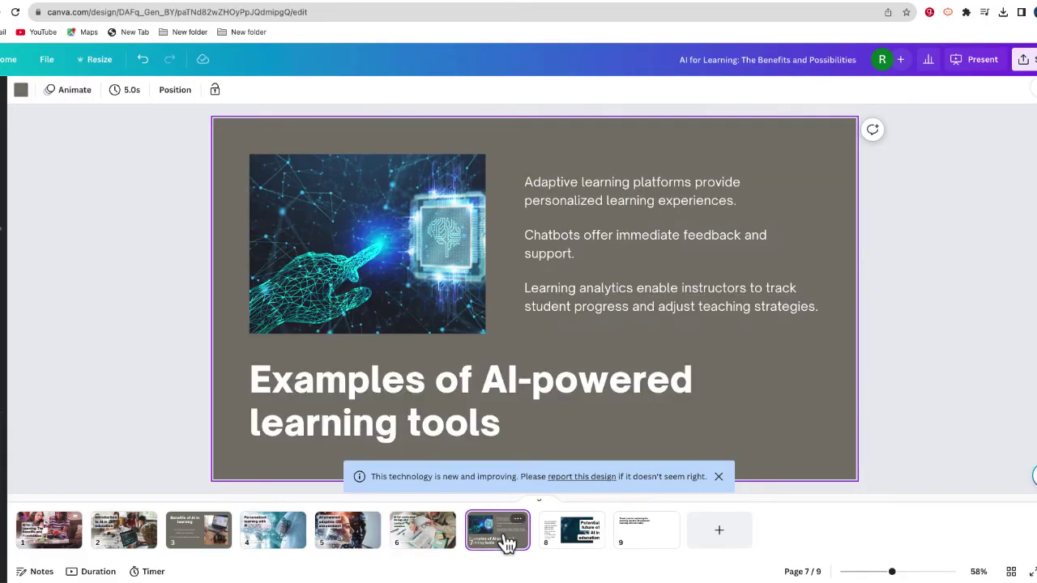
{"action": "left_click", "coordinate": [565, 539]}
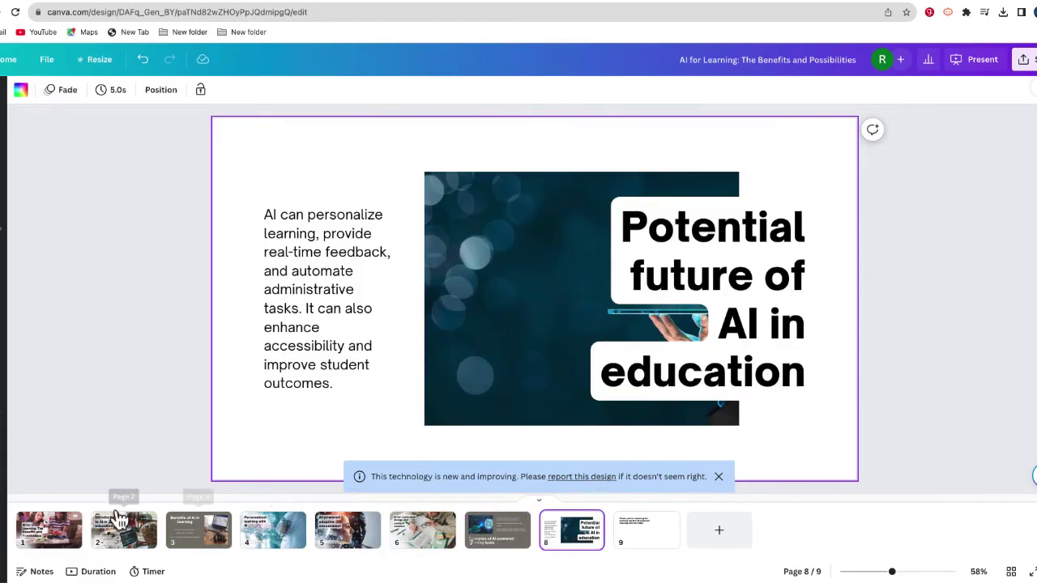
{"action": "left_click", "coordinate": [56, 531]}
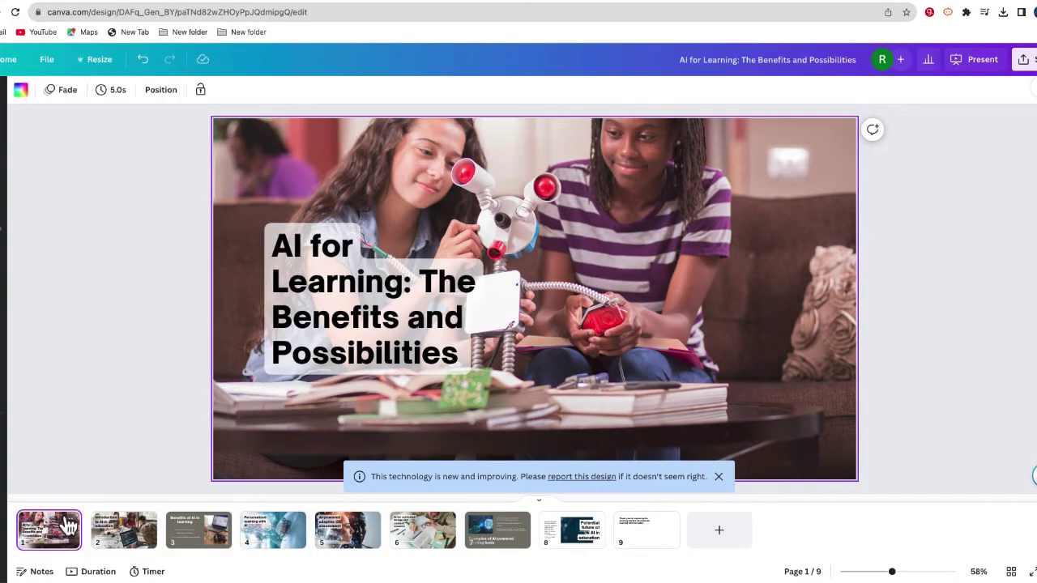
Step: Flip through slides 2 to 8 a second time, ending on the title slide
{"action": "left_click", "coordinate": [122, 539]}
{"action": "left_click", "coordinate": [200, 545]}
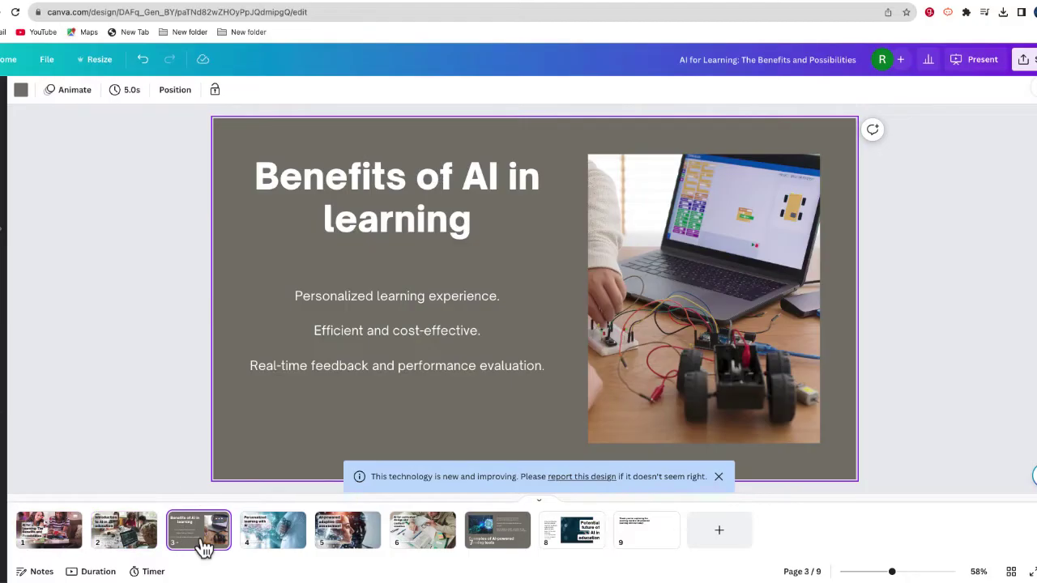
{"action": "left_click", "coordinate": [271, 545]}
{"action": "left_click", "coordinate": [349, 546]}
{"action": "left_click", "coordinate": [415, 545]}
{"action": "left_click", "coordinate": [470, 541]}
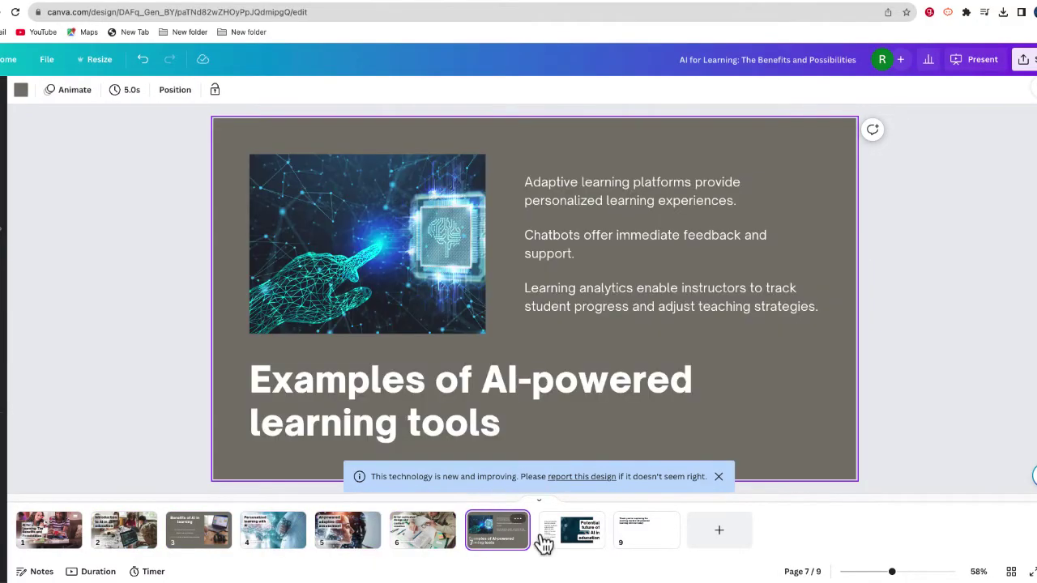
{"action": "left_click", "coordinate": [583, 543]}
{"action": "left_click", "coordinate": [77, 532]}
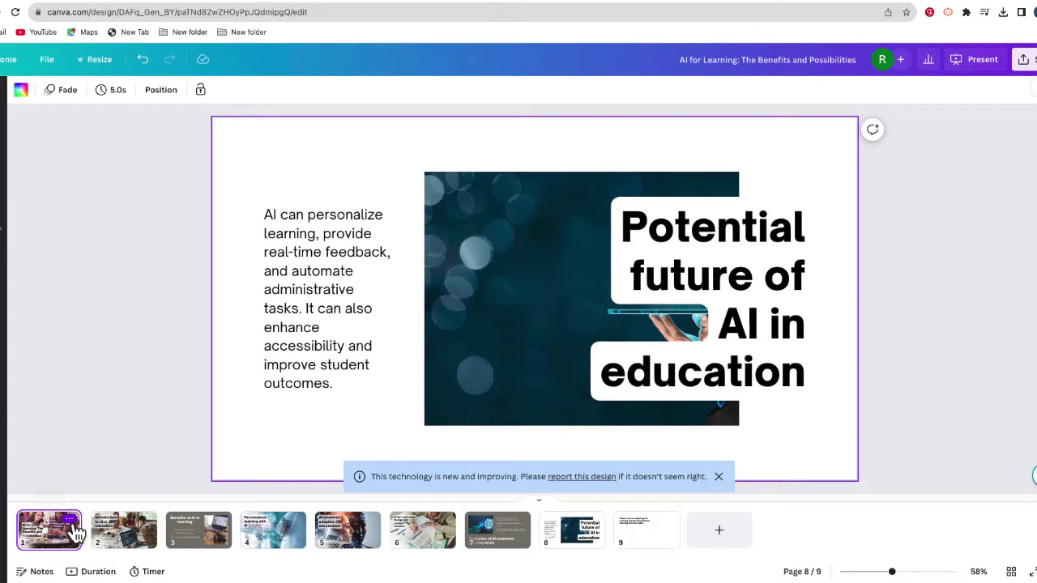
Step: Open and dismiss the first page's options, then select the title slide's heading text
{"action": "right_click", "coordinate": [76, 532]}
{"action": "left_click", "coordinate": [252, 401]}
{"action": "left_click", "coordinate": [276, 363]}
{"action": "left_click", "coordinate": [291, 350]}
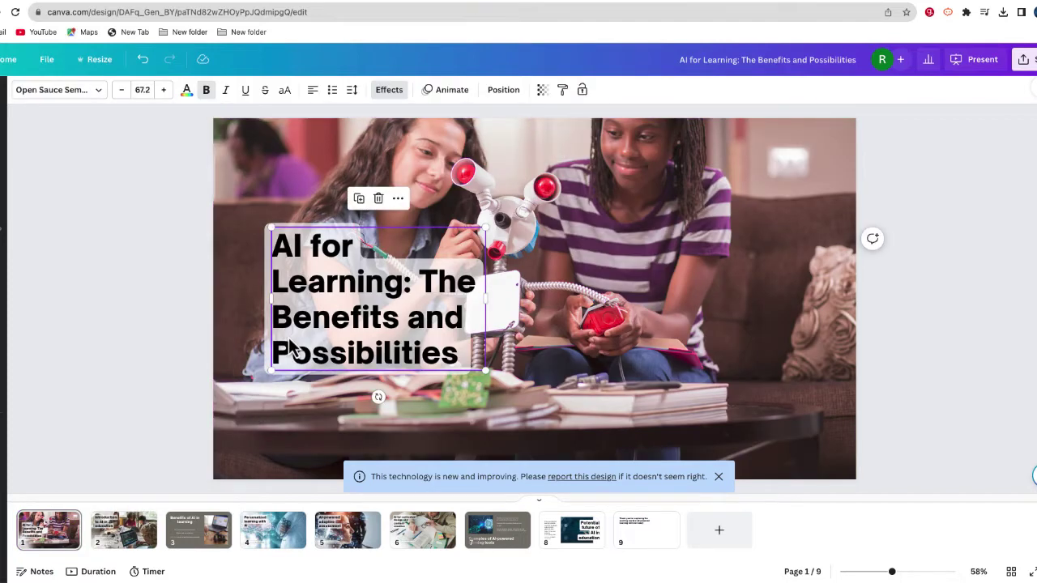
{"action": "left_click", "coordinate": [638, 228]}
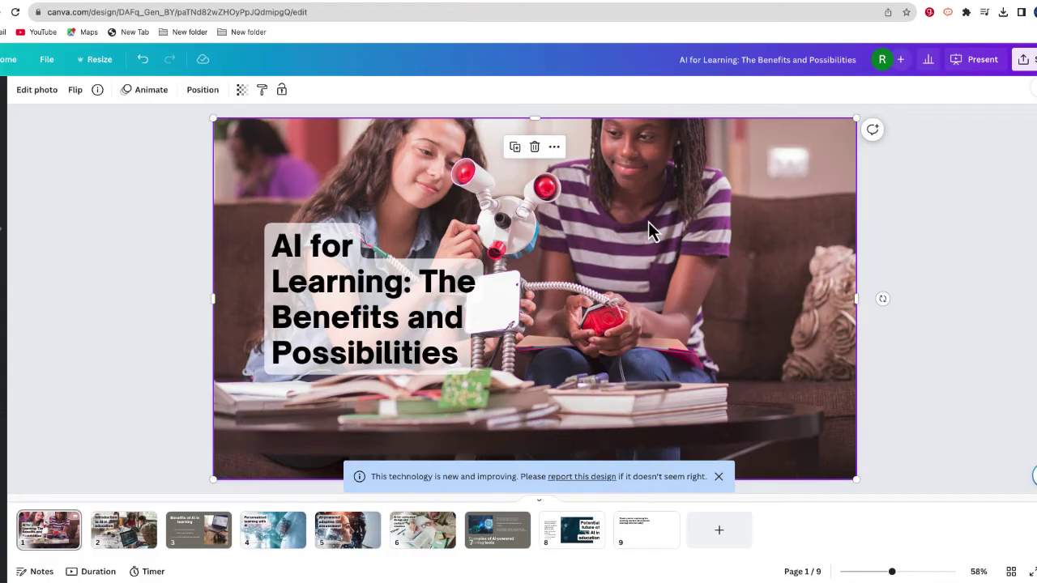
{"action": "left_click", "coordinate": [197, 539]}
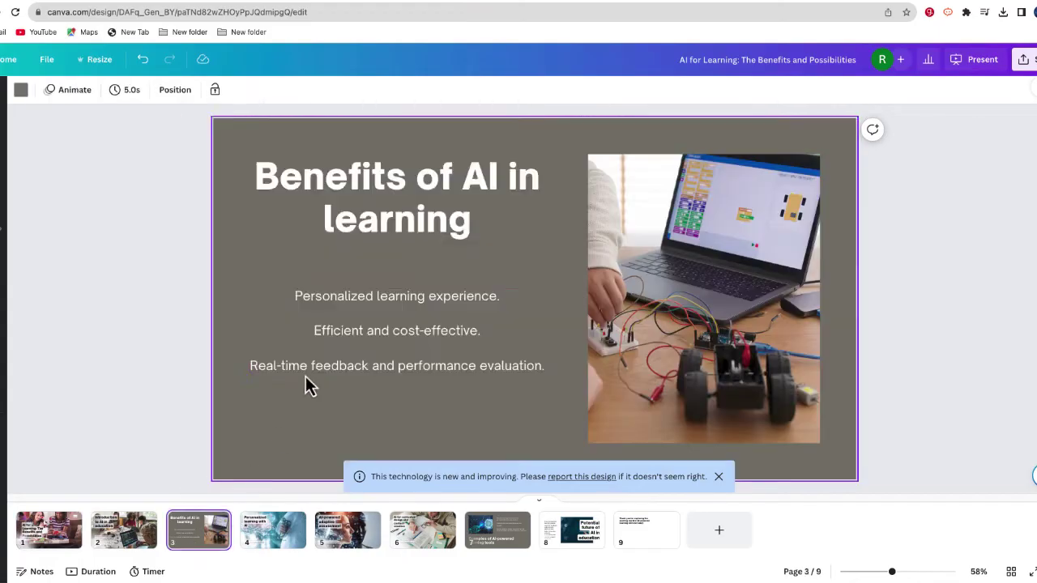
{"action": "left_click", "coordinate": [261, 541]}
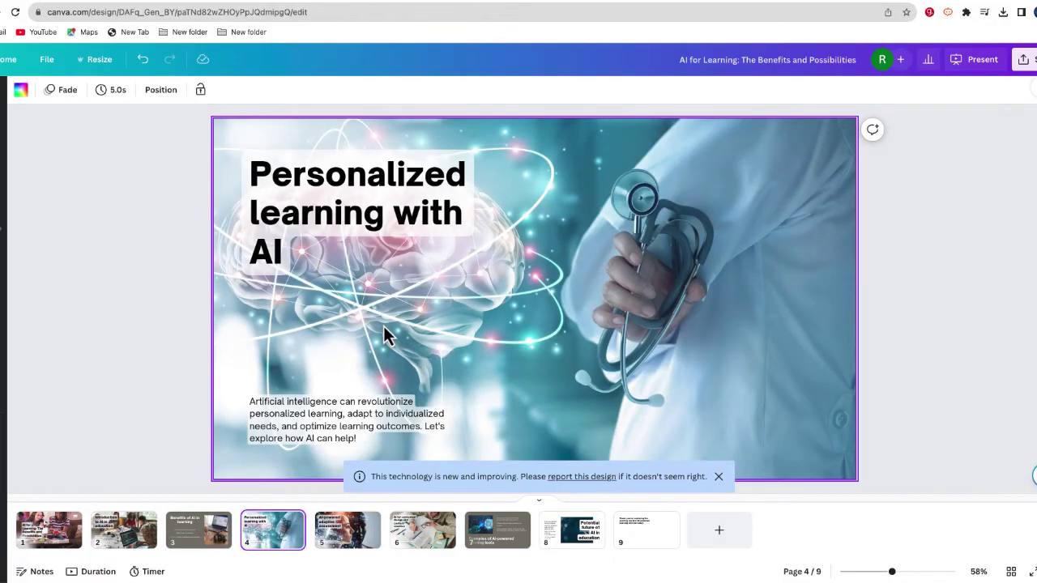
{"action": "left_click", "coordinate": [70, 544]}
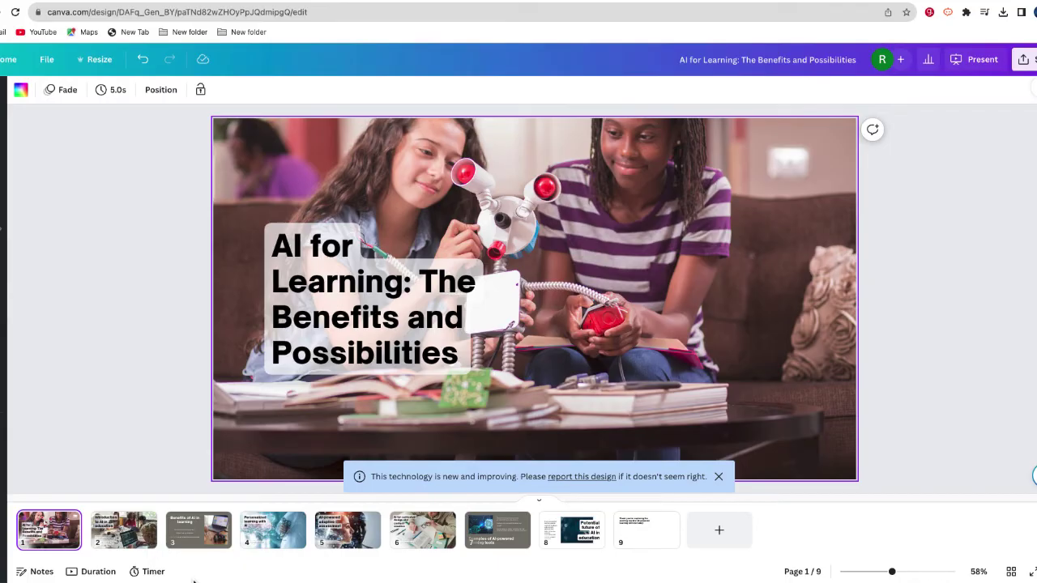
Step: Look over slides 4, 5 and 8, settling on slide 7, Examples of AI-powered learning tools
{"action": "left_click", "coordinate": [273, 541]}
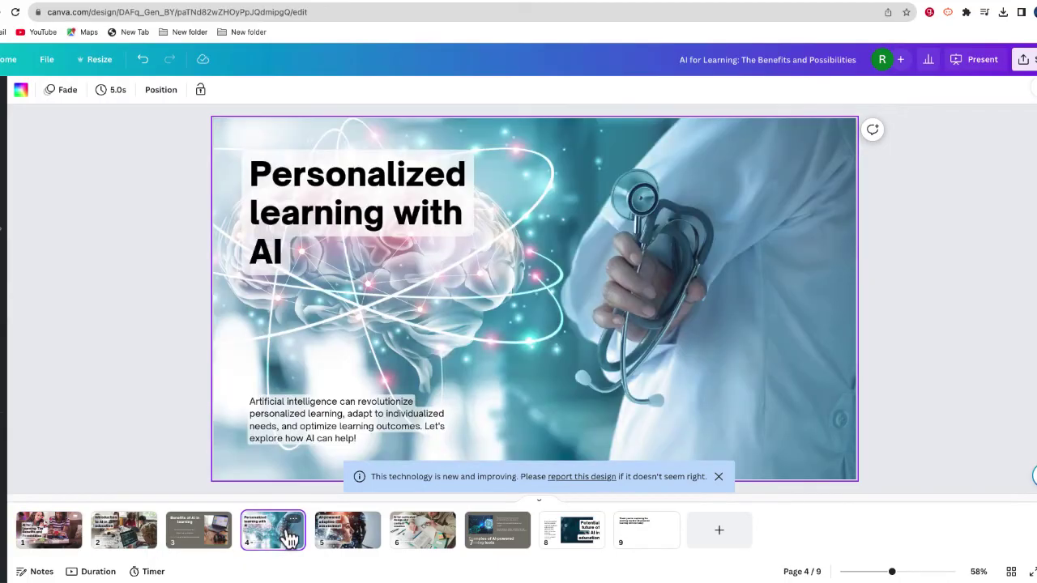
{"action": "left_click", "coordinate": [335, 549]}
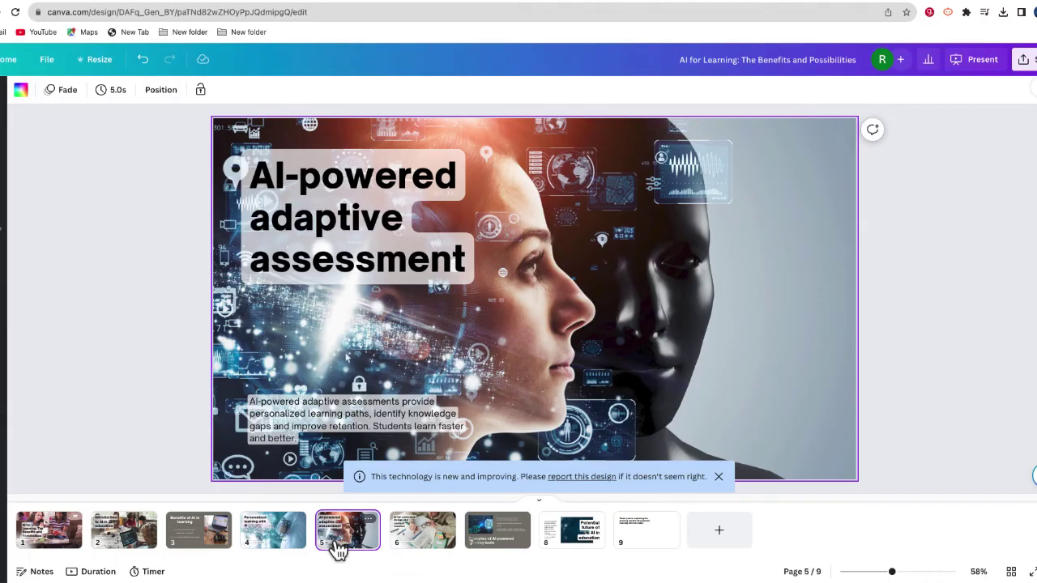
{"action": "left_click", "coordinate": [506, 552]}
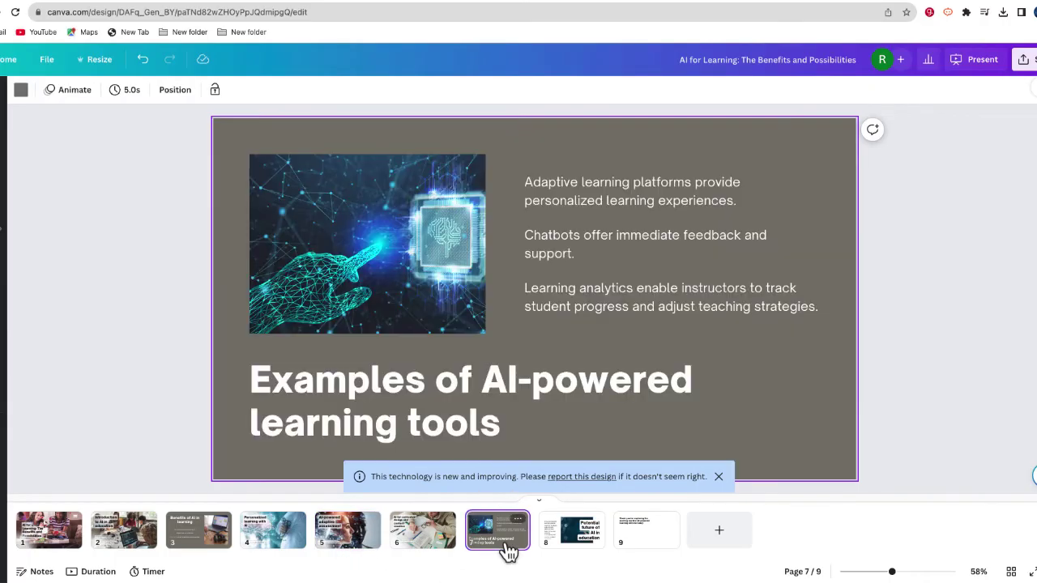
{"action": "left_click", "coordinate": [580, 530]}
{"action": "left_click", "coordinate": [508, 537]}
Step: Select slide 7's title, browse the Design panel's presentation templates, then deselect the title
{"action": "left_click", "coordinate": [481, 396]}
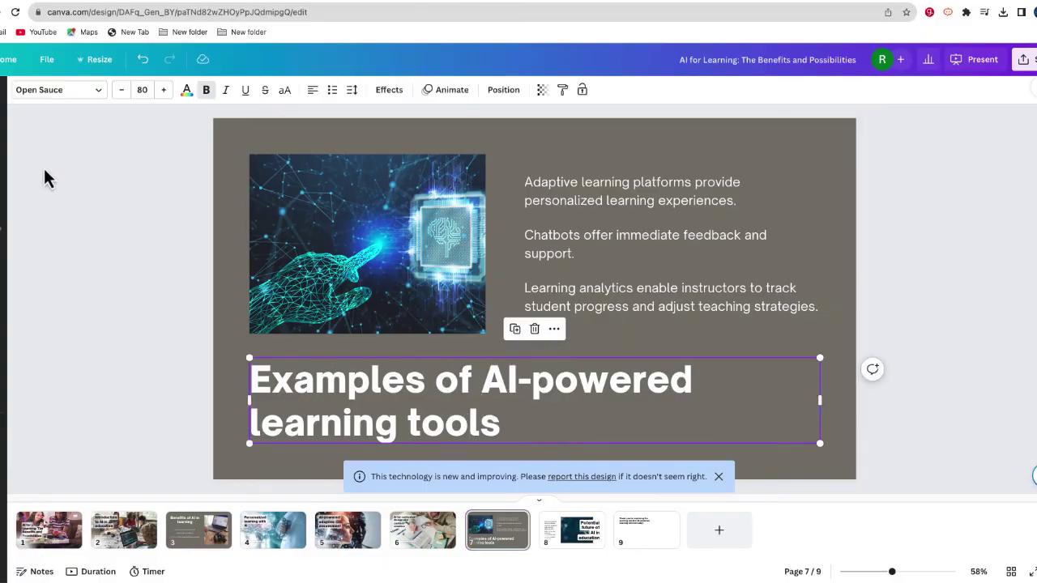
{"action": "left_click", "coordinate": [4, 105]}
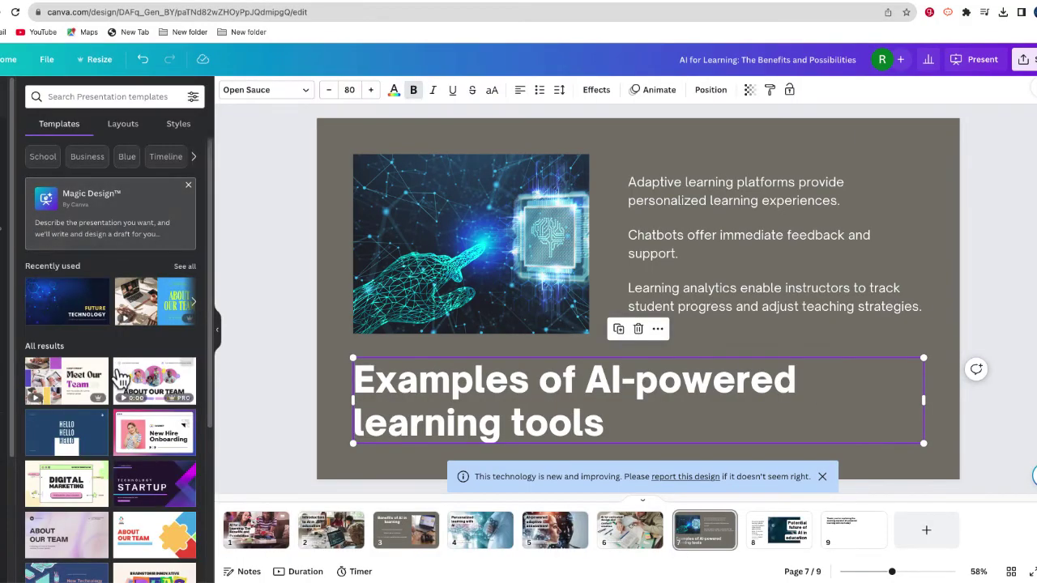
{"action": "scroll", "coordinate": [118, 377], "scroll_direction": "down", "scroll_amount": 5}
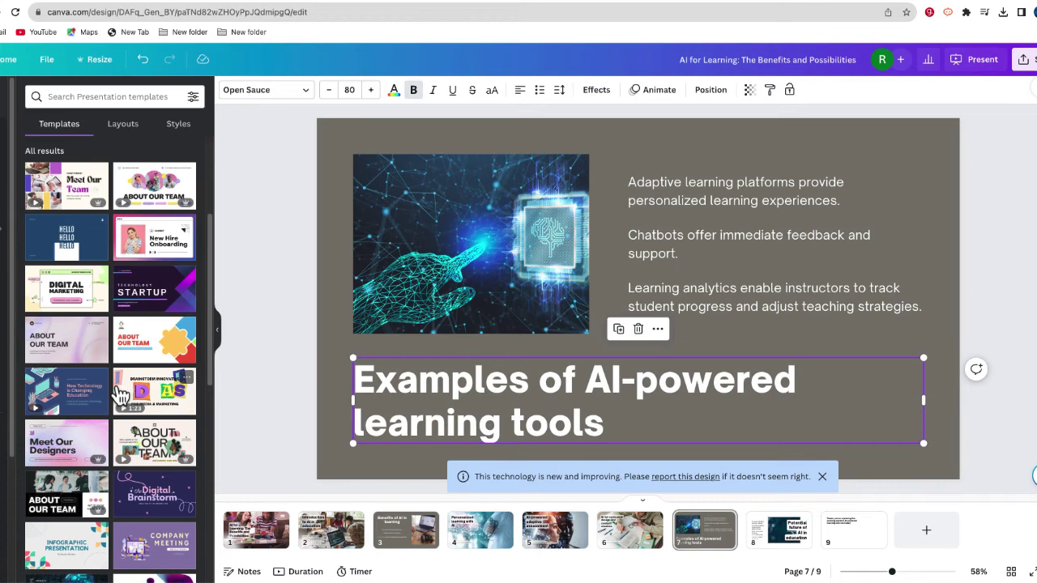
{"action": "scroll", "coordinate": [174, 486], "scroll_direction": "down", "scroll_amount": 1}
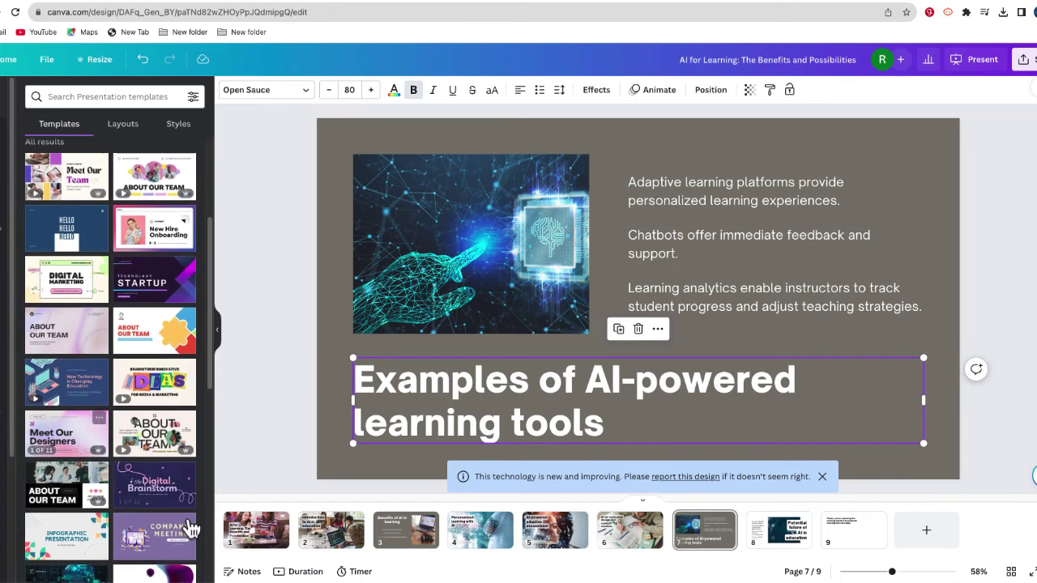
{"action": "scroll", "coordinate": [127, 484], "scroll_direction": "up", "scroll_amount": 5}
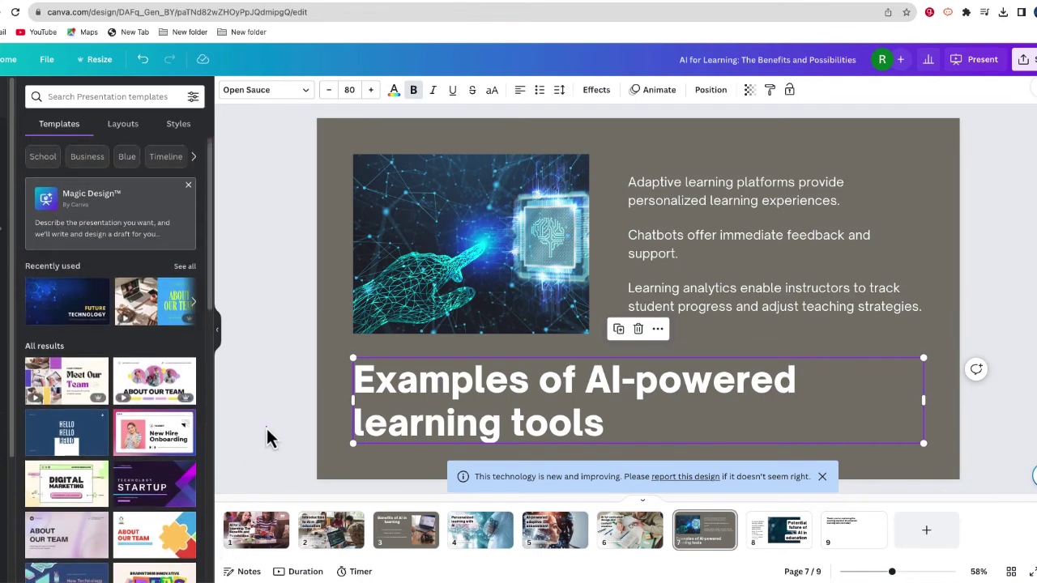
{"action": "left_click", "coordinate": [270, 438]}
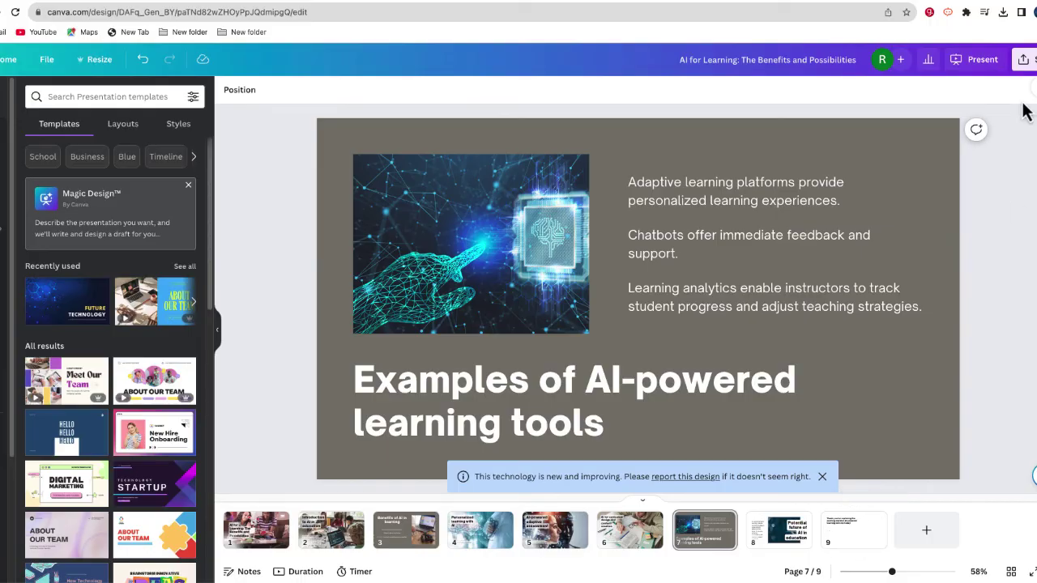
Step: Check the Share panel, then move to slide 8, Potential future of AI in education
{"action": "left_click", "coordinate": [1025, 60]}
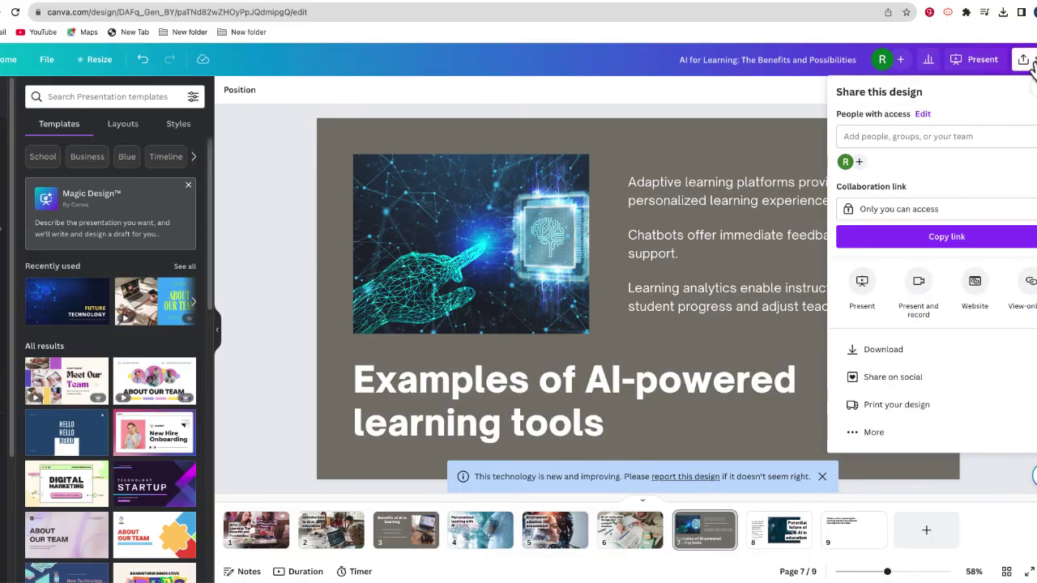
{"action": "left_click", "coordinate": [861, 547]}
{"action": "left_click", "coordinate": [810, 542]}
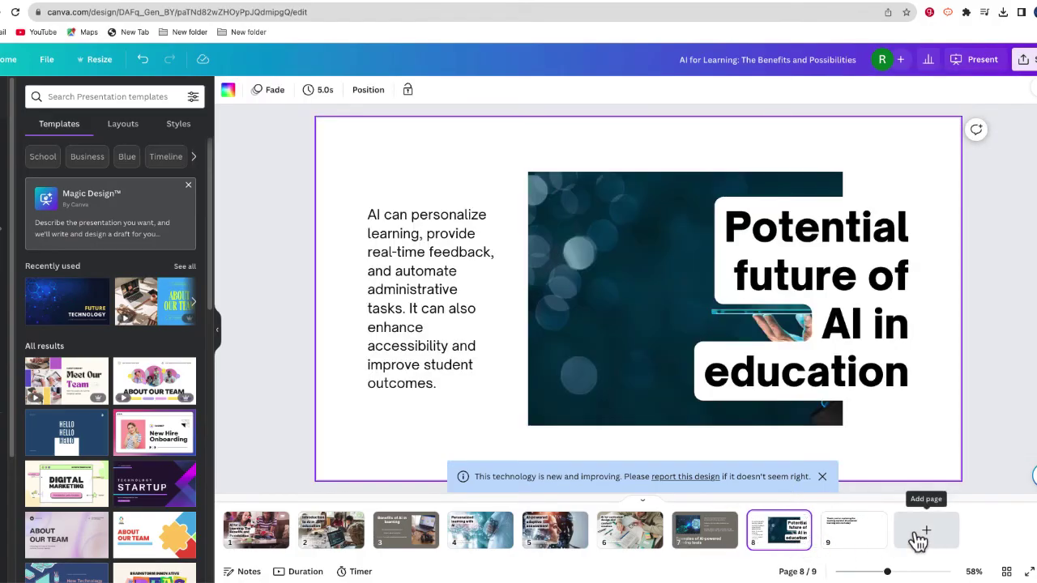
{"action": "left_click", "coordinate": [503, 445]}
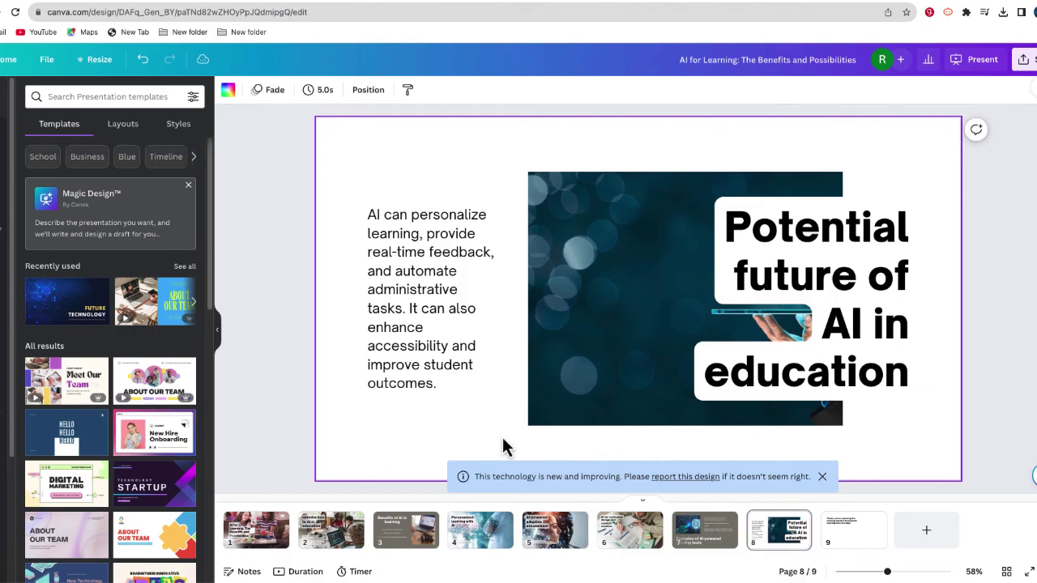